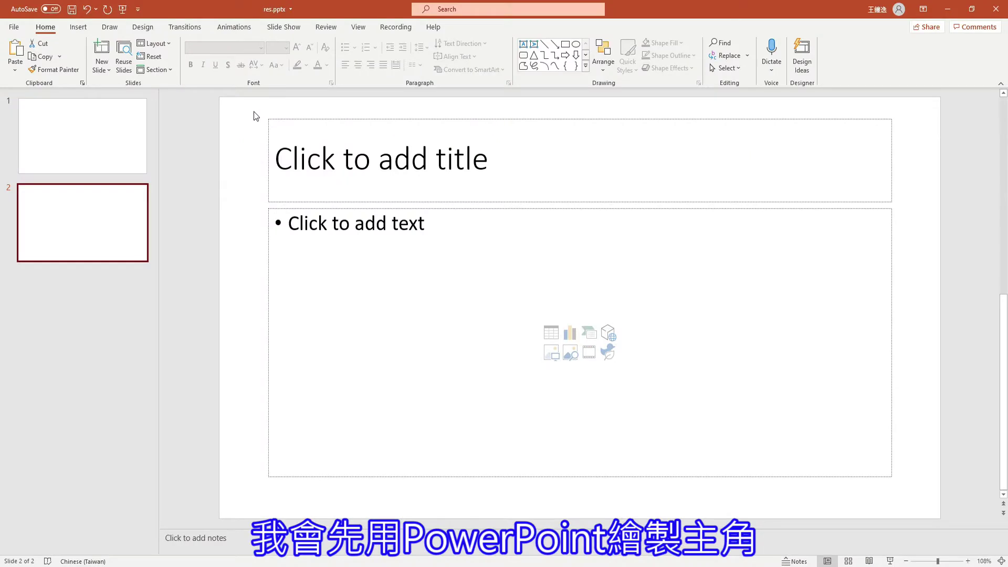
Draw the circle head for the character and colour its triangle body green.
{"action": "left_click_drag", "start_coordinate": [254, 112], "coordinate": [906, 492]}
{"action": "mouse_move", "coordinate": [417, 184]}
{"action": "left_mouse_down"}
{"action": "mouse_move", "coordinate": [439, 220]}
{"action": "mouse_move", "coordinate": [448, 216]}
{"action": "mouse_move", "coordinate": [456, 273]}
{"action": "left_mouse_up"}
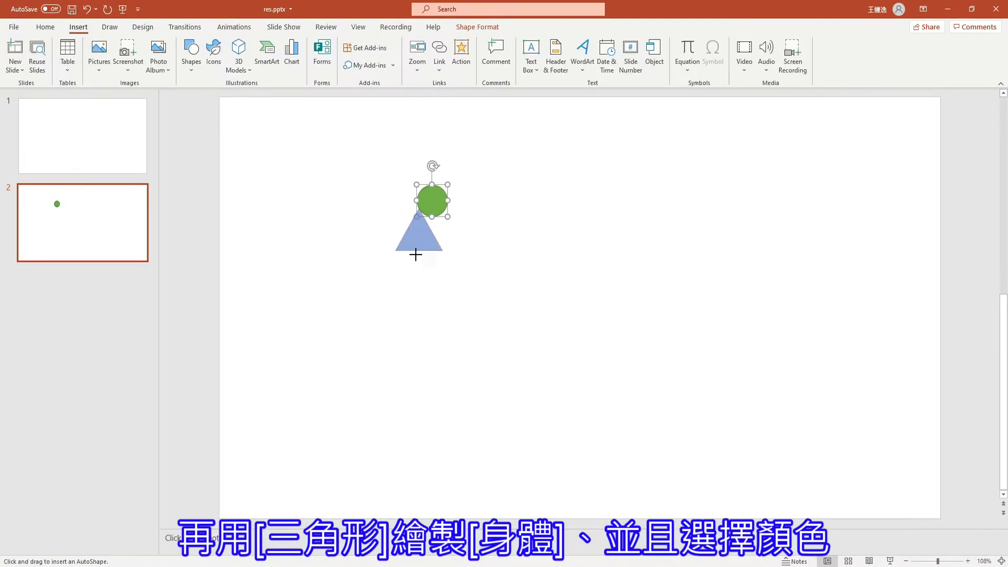
{"action": "left_click", "coordinate": [336, 54]}
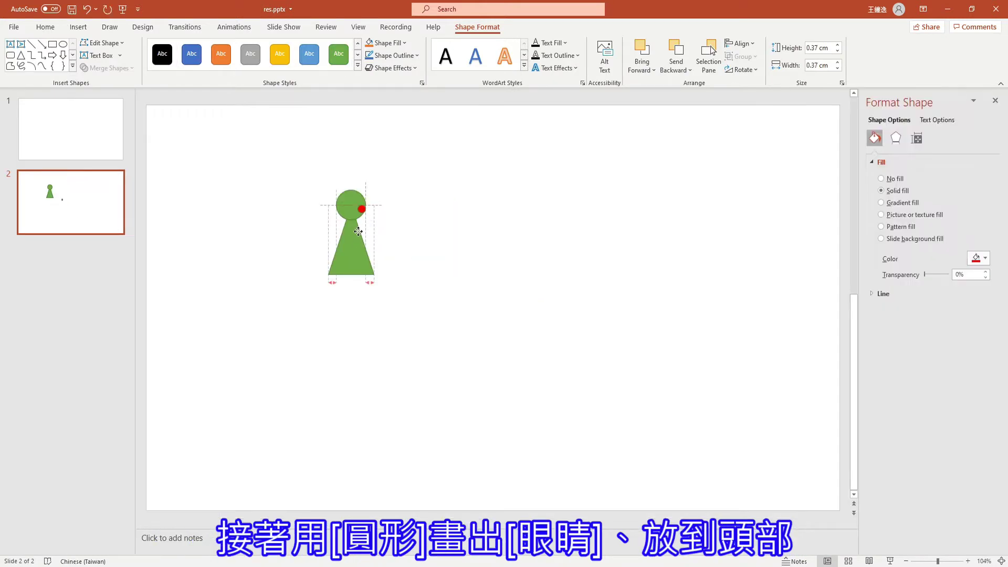
Group the head, red eye and body into one figure.
{"action": "left_click_drag", "start_coordinate": [426, 313], "coordinate": [288, 162]}
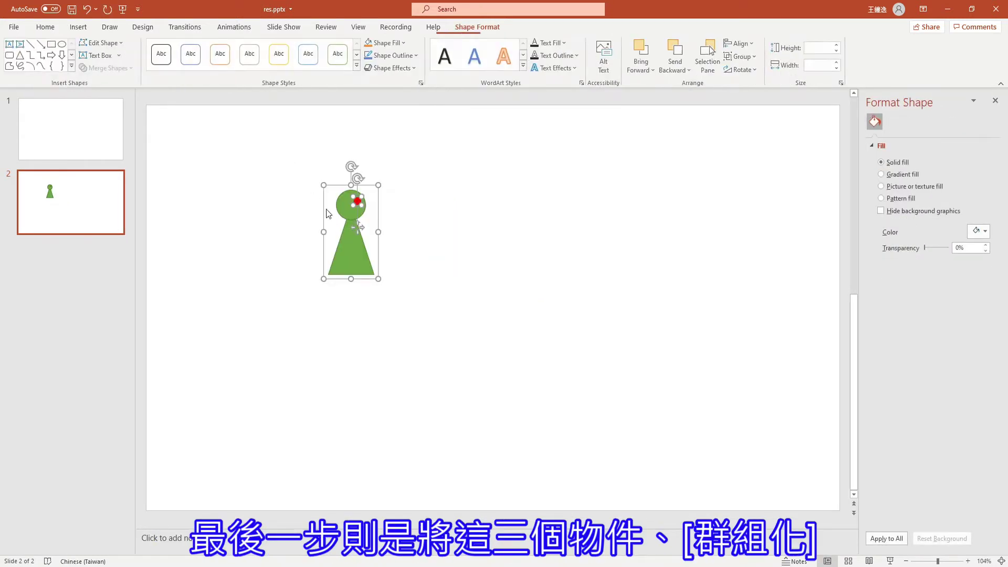
{"action": "right_click", "coordinate": [349, 235]}
{"action": "mouse_move", "coordinate": [372, 307]}
{"action": "left_click", "coordinate": [462, 306]}
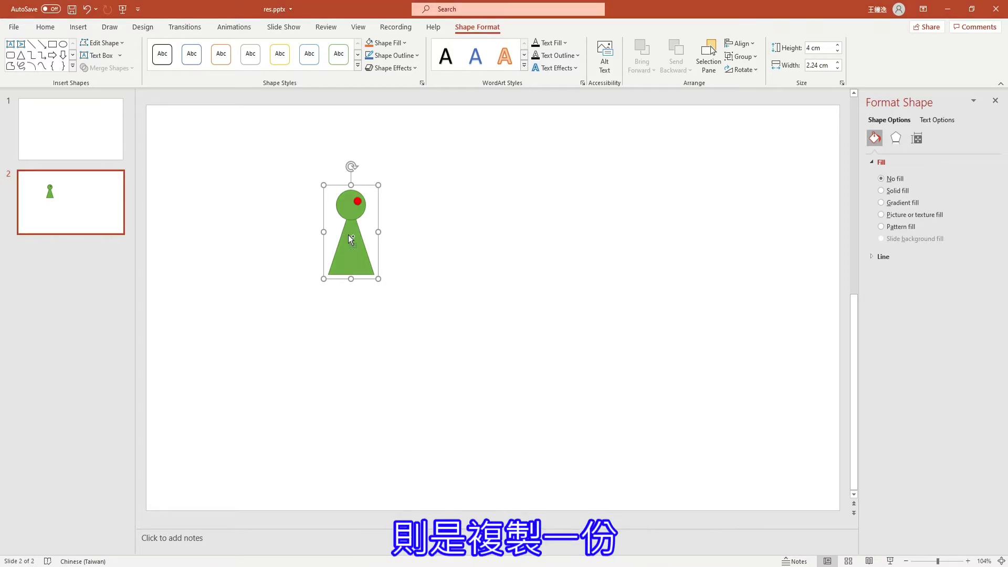
Duplicate the grouped character and flip the copy to face left.
{"action": "key", "text": "ctrl+c"}
{"action": "key", "text": "ctrl+v"}
{"action": "mouse_move", "coordinate": [364, 253]}
{"action": "left_mouse_down"}
{"action": "mouse_move", "coordinate": [480, 253]}
{"action": "mouse_move", "coordinate": [411, 233]}
{"action": "left_mouse_up"}
Save the two figures as pictures mRight.png and mLeft.png.
{"action": "right_click", "coordinate": [355, 249]}
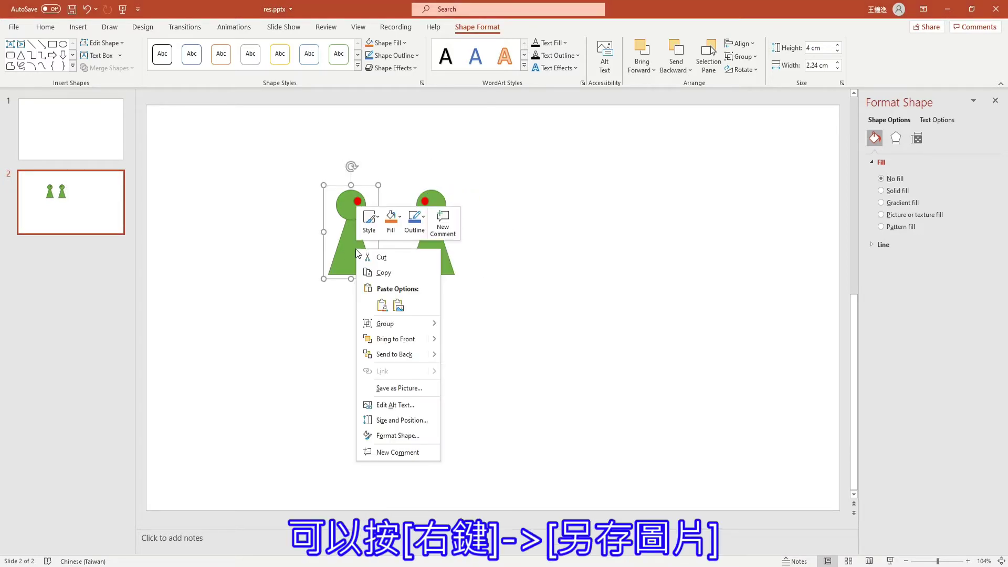
{"action": "left_click", "coordinate": [398, 388]}
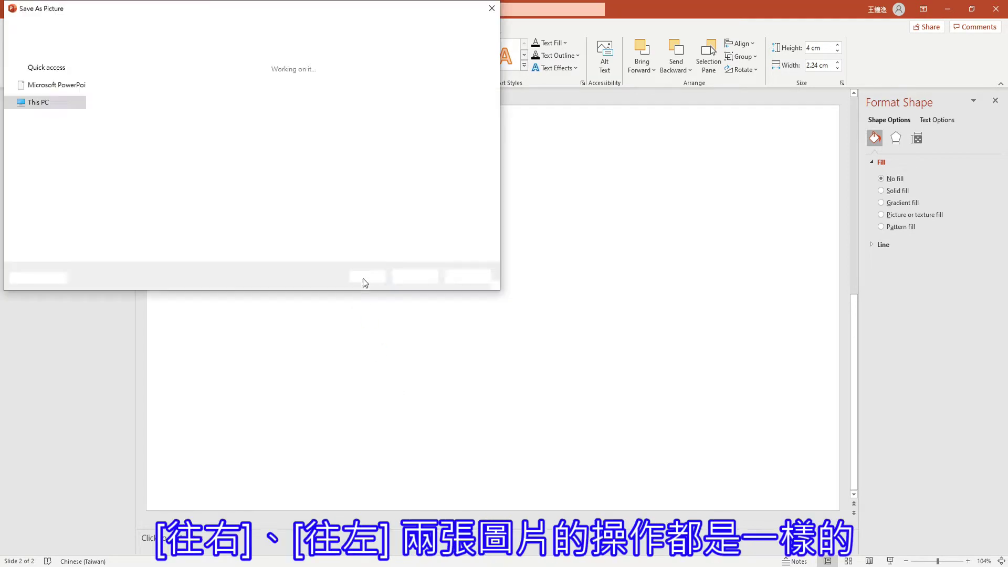
{"action": "type", "text": "right"}
{"action": "key", "text": "Return"}
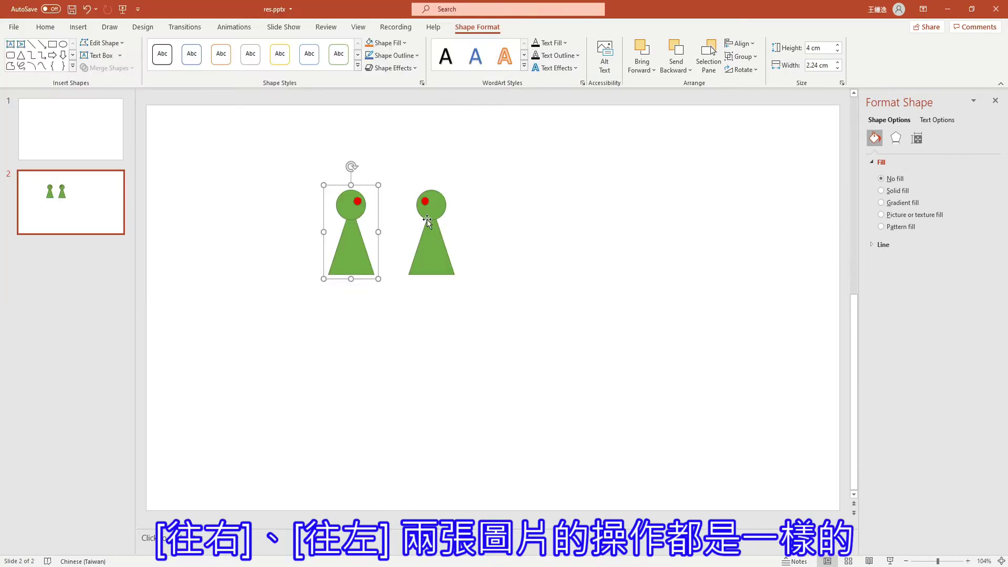
{"action": "type", "text": "mLeft"}
{"action": "key", "text": "Return"}
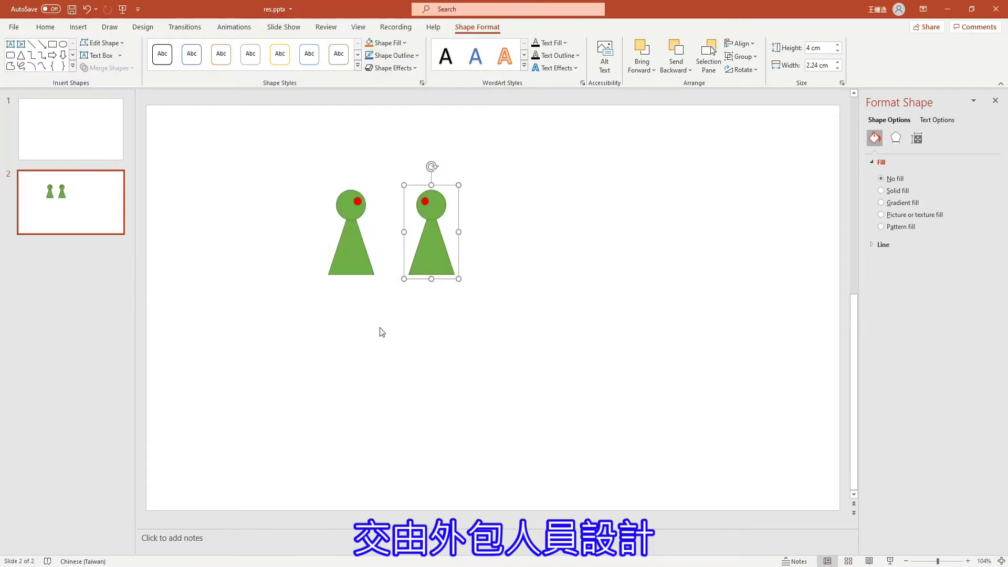
{"action": "left_click", "coordinate": [380, 328]}
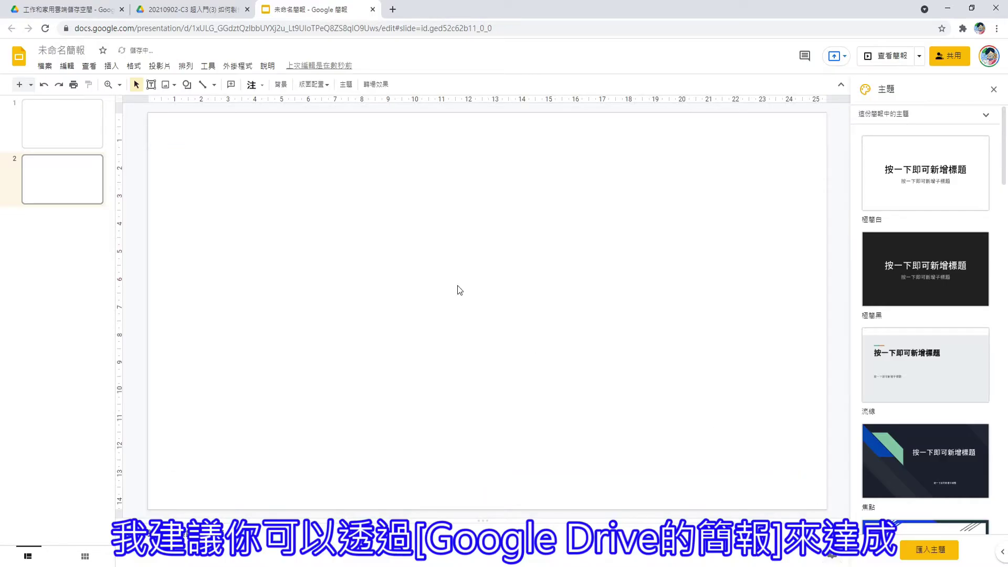
Draw the circle head and triangle body, keeping the figure 4.62 tall.
{"action": "left_click", "coordinate": [111, 65]}
{"action": "mouse_move", "coordinate": [308, 202]}
{"action": "left_mouse_down"}
{"action": "mouse_move", "coordinate": [332, 227]}
{"action": "mouse_move", "coordinate": [338, 276]}
{"action": "left_mouse_up"}
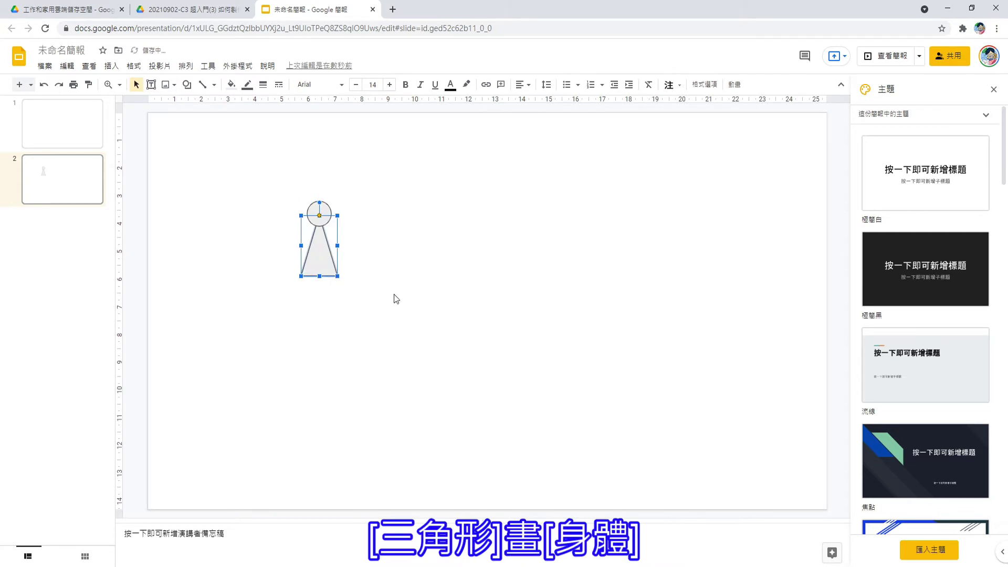
{"action": "left_click_drag", "start_coordinate": [317, 204], "coordinate": [331, 217]}
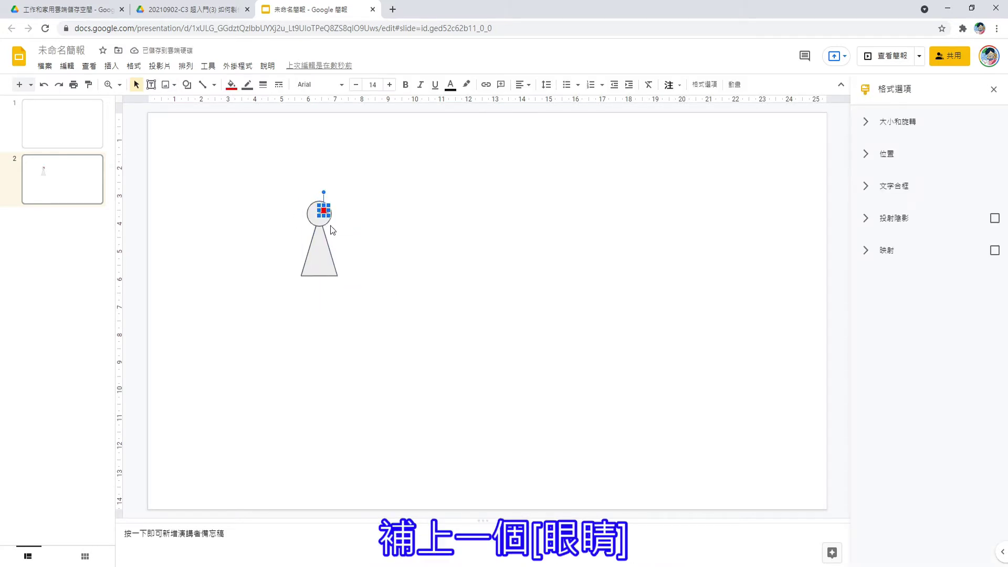
{"action": "key", "text": "Tab"}
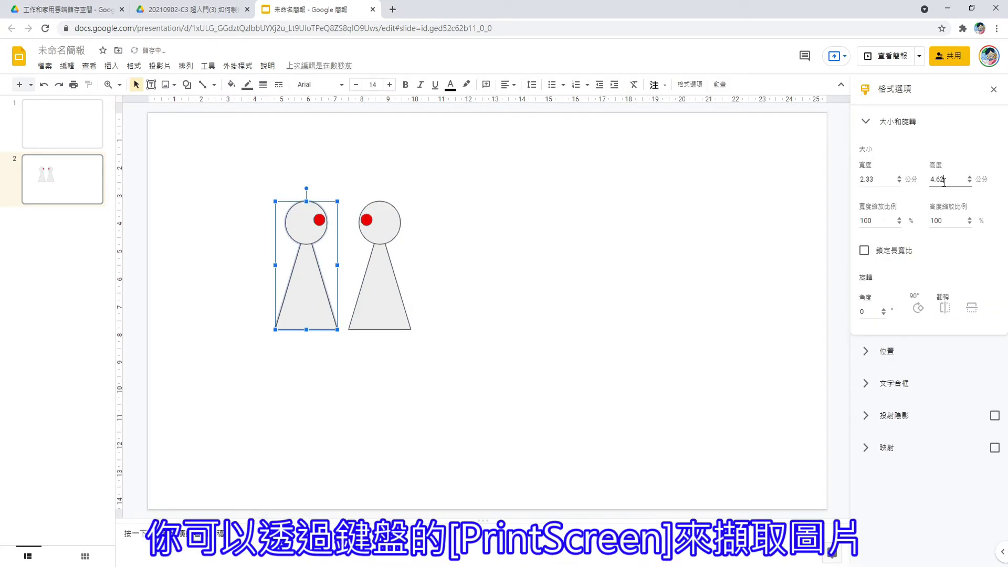
Crop the pasted screenshot to a single character, leaving a 123 × 246 image.
{"action": "left_click", "coordinate": [385, 283]}
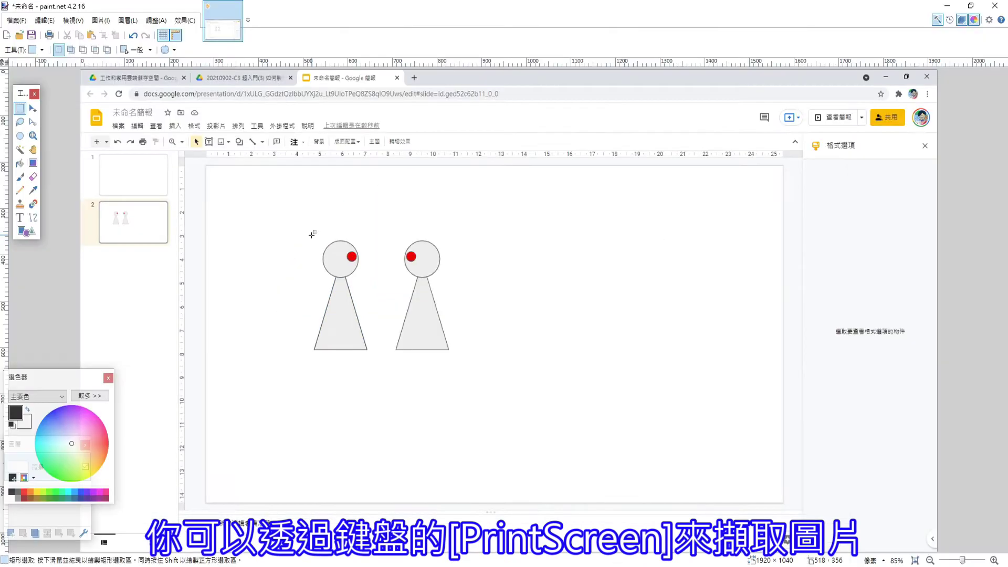
{"action": "left_click_drag", "start_coordinate": [309, 235], "coordinate": [465, 359]}
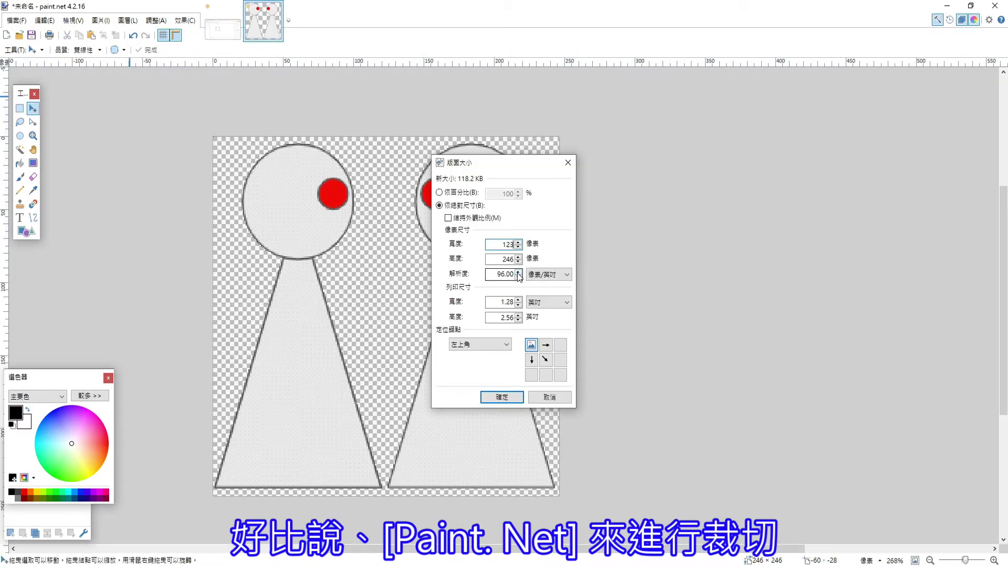
{"action": "key", "text": "Return"}
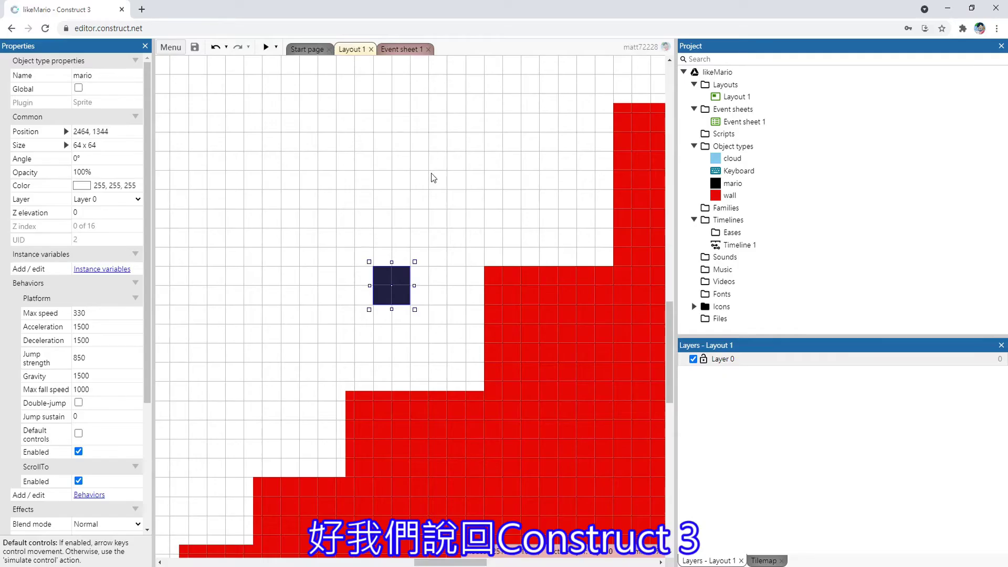
Load mRight.png into the mario sprite's animation frame.
{"action": "double_click", "coordinate": [405, 284]}
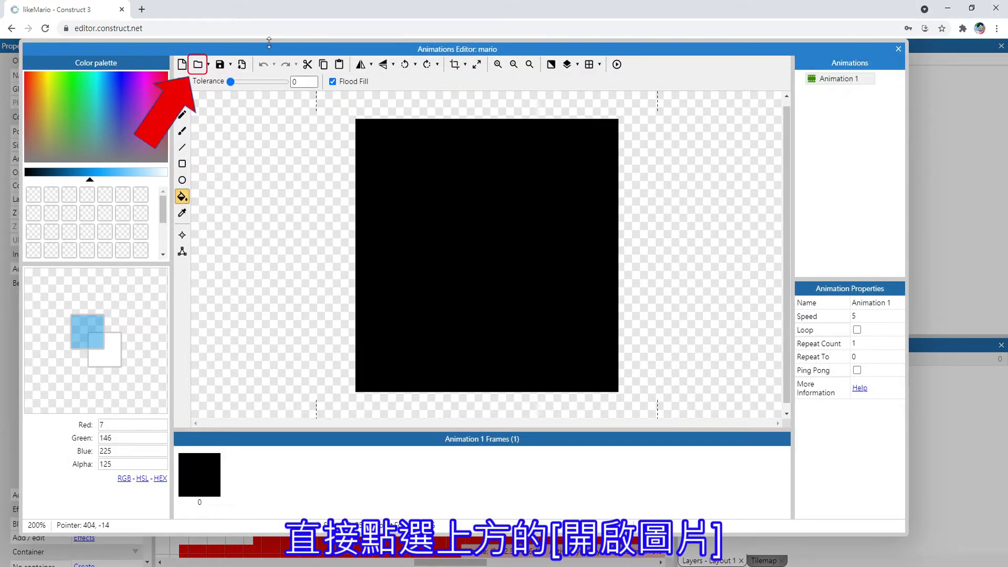
{"action": "left_click", "coordinate": [194, 67]}
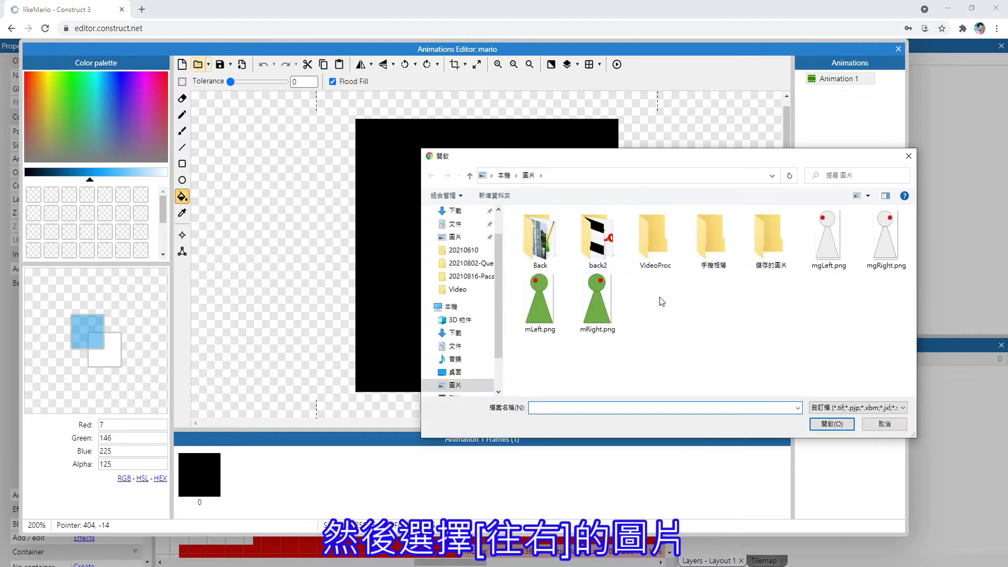
{"action": "double_click", "coordinate": [614, 295]}
Rename the mario sprite's Animation 1 to Right.
{"action": "double_click", "coordinate": [835, 79]}
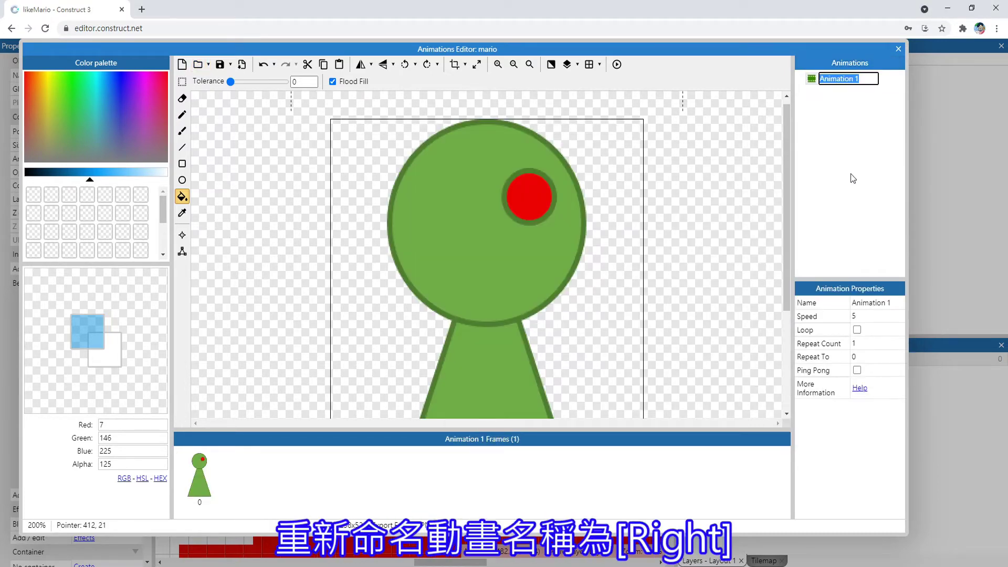
{"action": "type", "text": "R"}
{"action": "type", "text": "Rig"}
{"action": "key", "text": "Return"}
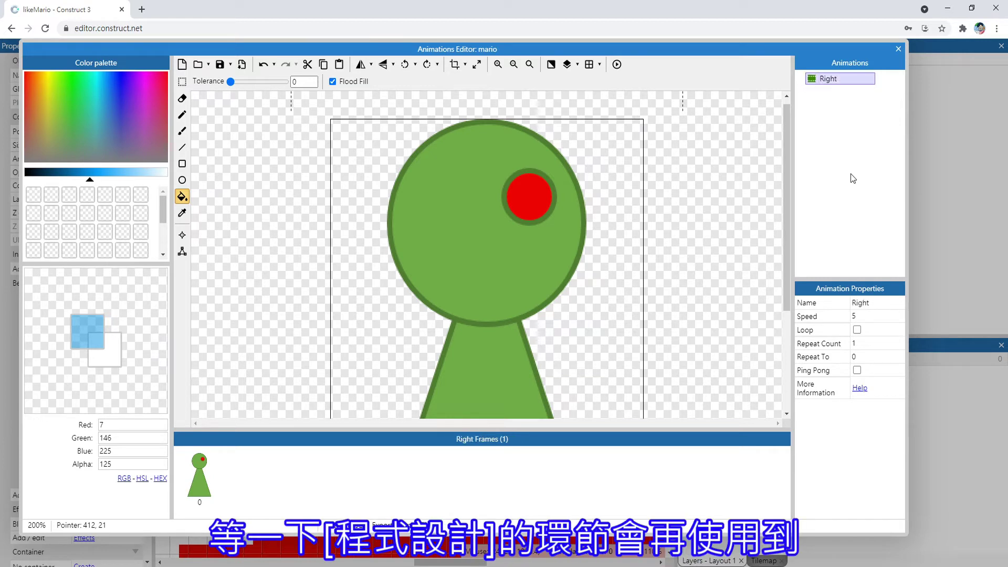
{"action": "right_click", "coordinate": [835, 121]}
Add a Left animation to mario using mLeft.png, then close the Animations Editor.
{"action": "left_click", "coordinate": [835, 115]}
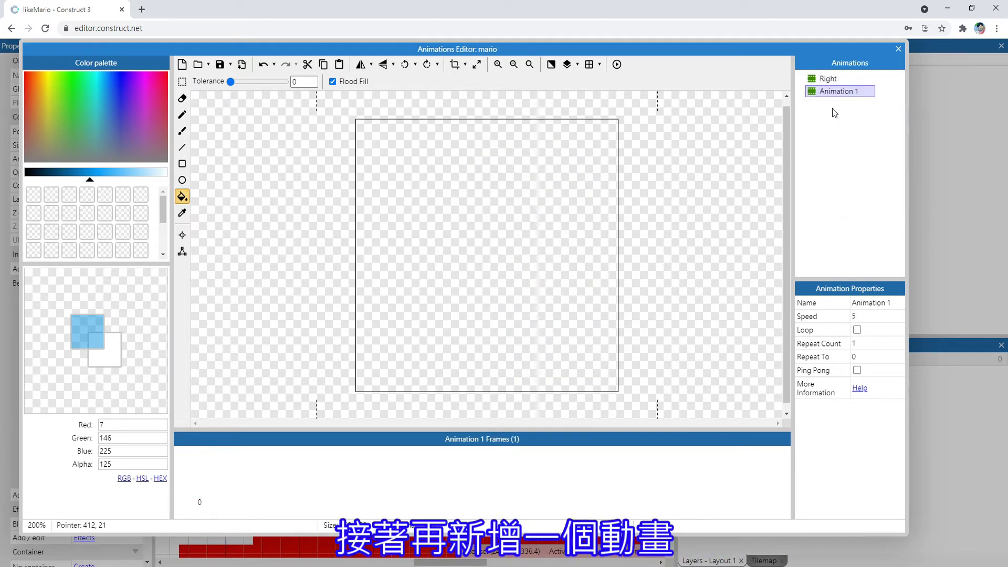
{"action": "type", "text": "Left"}
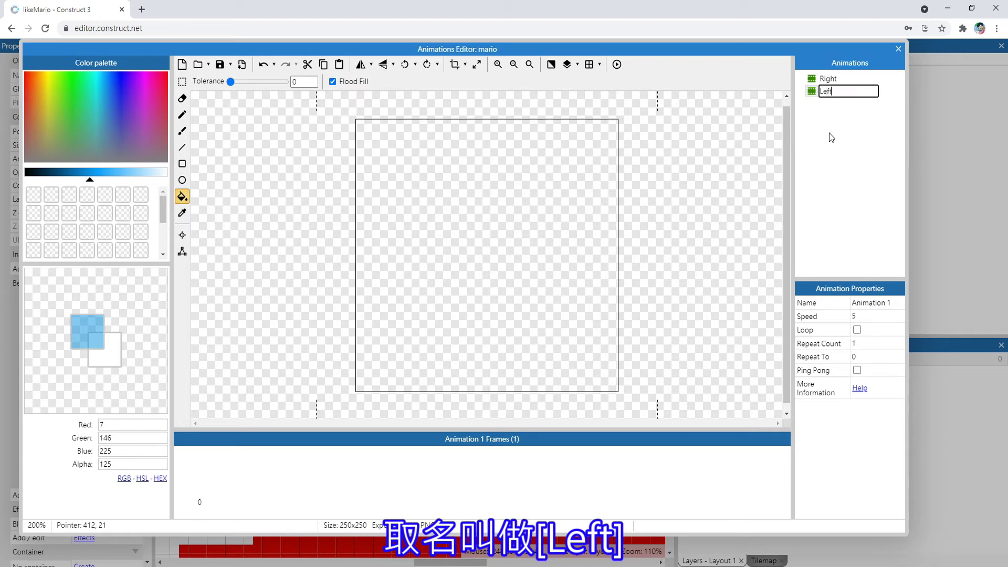
{"action": "key", "text": "Return"}
{"action": "left_click", "coordinate": [198, 64]}
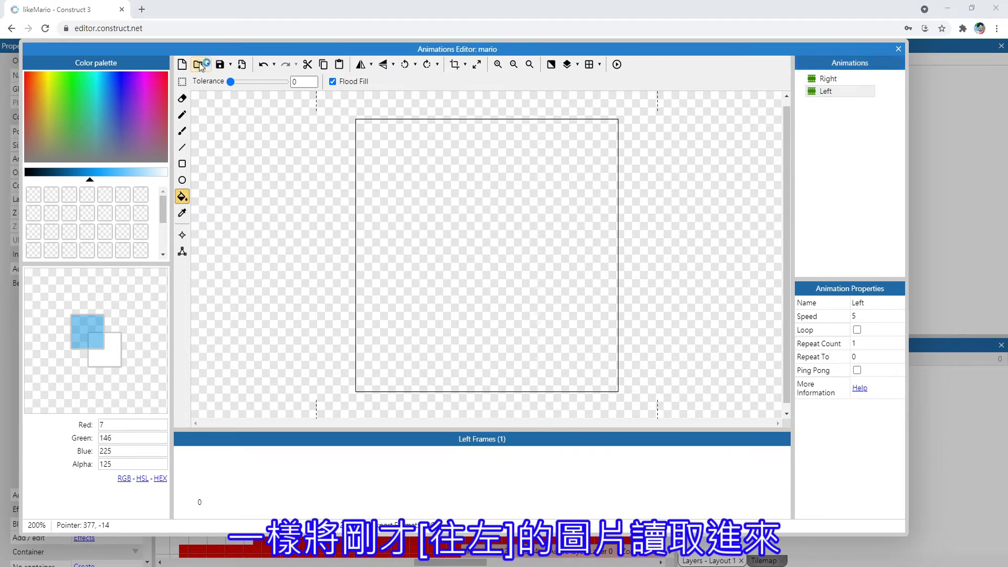
{"action": "double_click", "coordinate": [553, 305]}
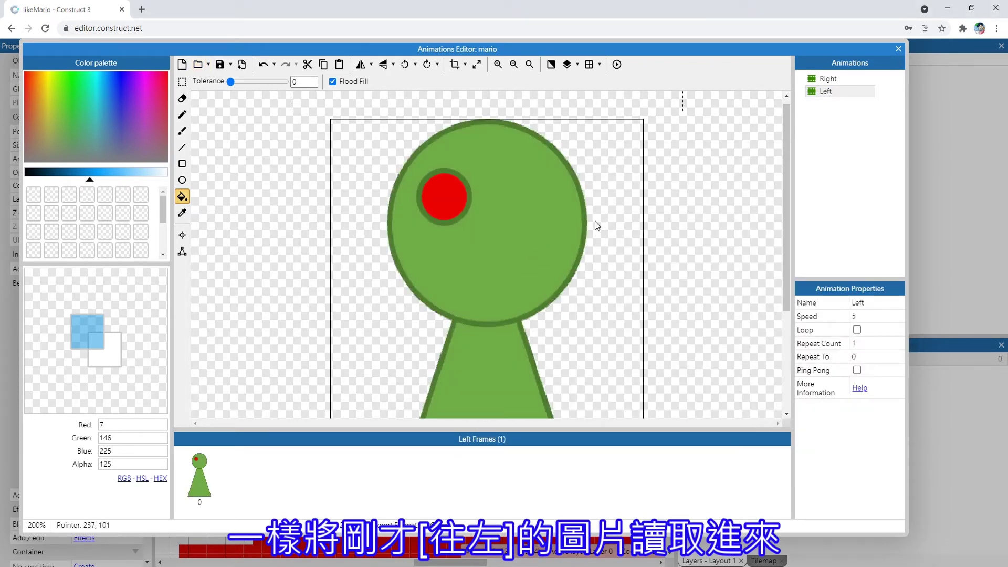
{"action": "left_click", "coordinate": [899, 49]}
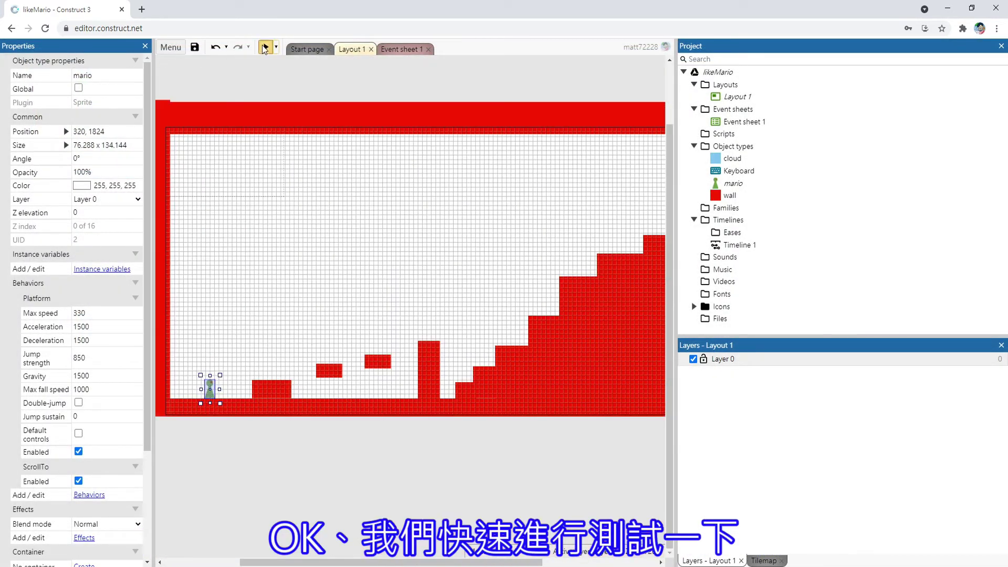
Preview the game, running and jumping the character across the red platforms with the arrow keys.
{"action": "left_click", "coordinate": [265, 46]}
{"action": "key", "text": "Right"}
{"action": "key", "text": "Up"}
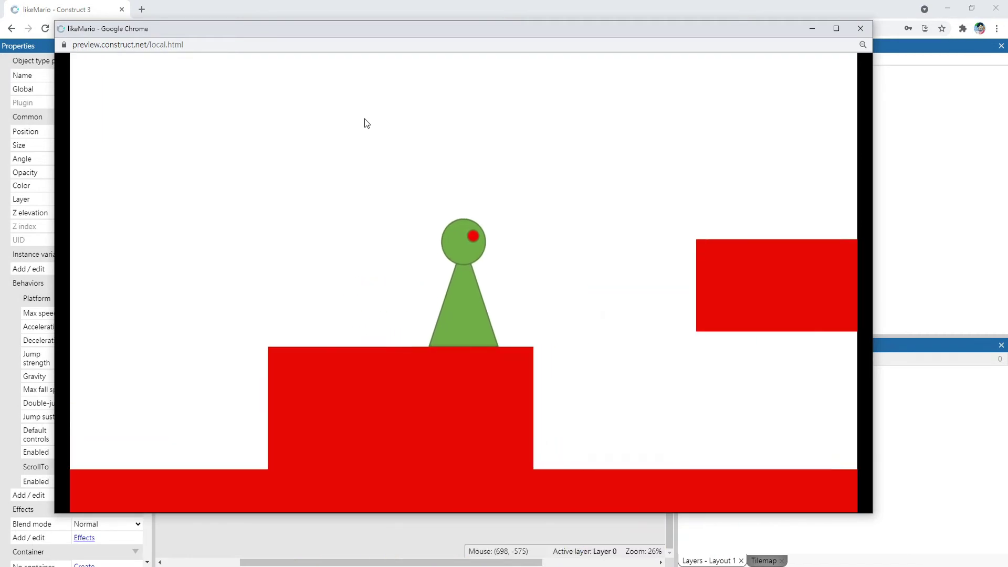
{"action": "key", "text": "Up"}
{"action": "key", "text": "Up"}
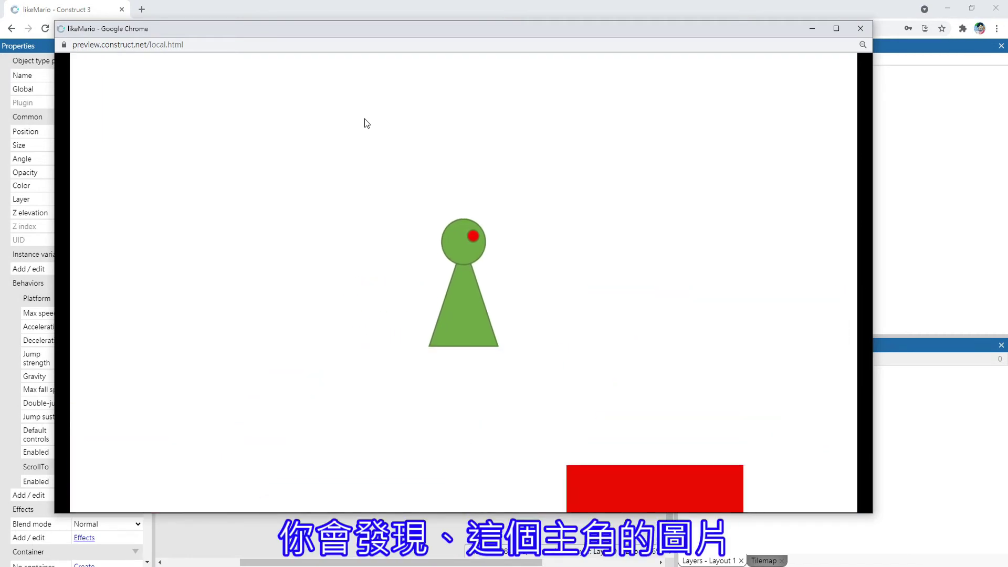
{"action": "key", "text": "Up"}
{"action": "key", "text": "Up"}
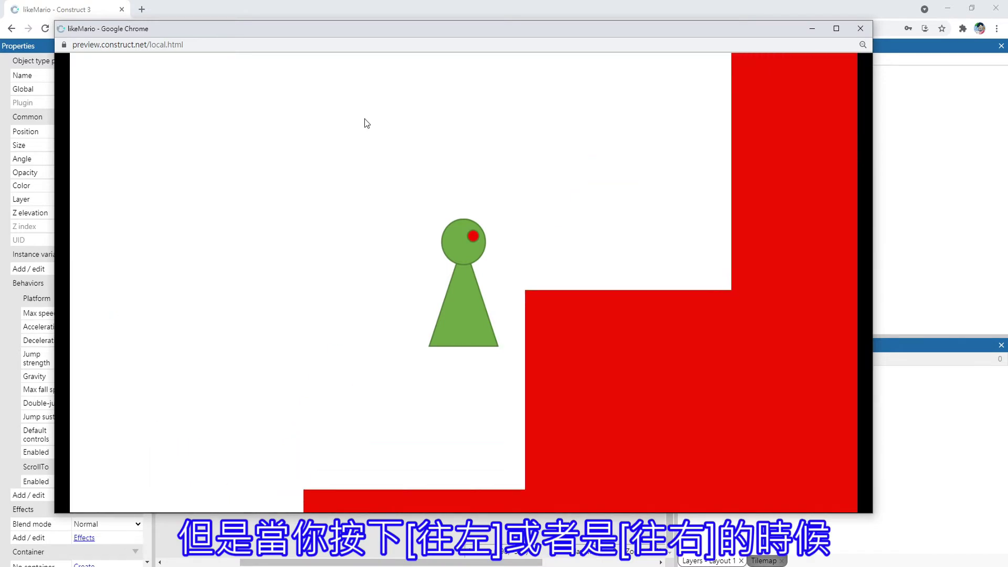
{"action": "key", "text": "Up"}
{"action": "key", "text": "Left"}
{"action": "key", "text": "Right"}
{"action": "key", "text": "Left"}
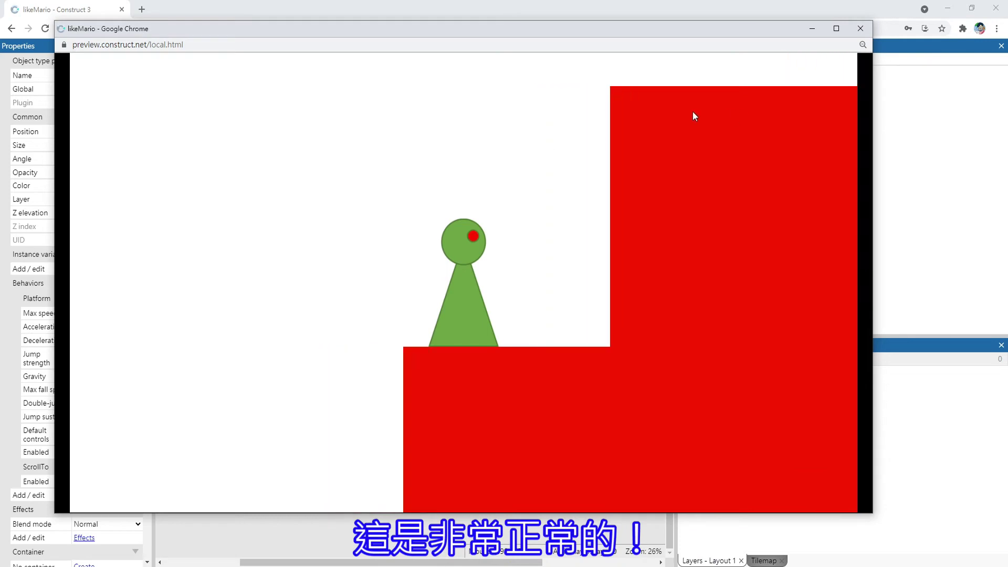
{"action": "key", "text": "Right"}
{"action": "key", "text": "Left"}
{"action": "key", "text": "Up"}
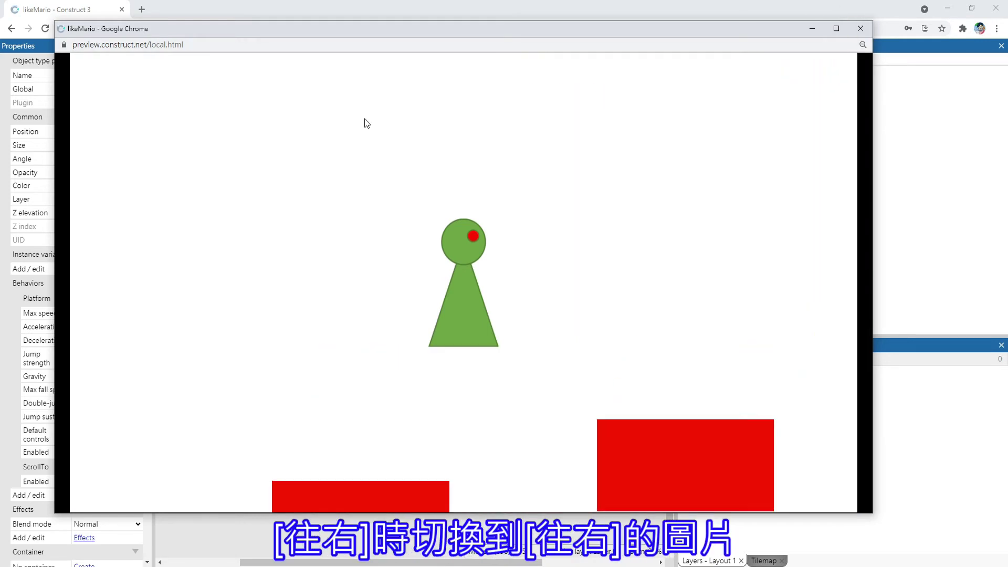
{"action": "key", "text": "Right"}
{"action": "key", "text": "Up"}
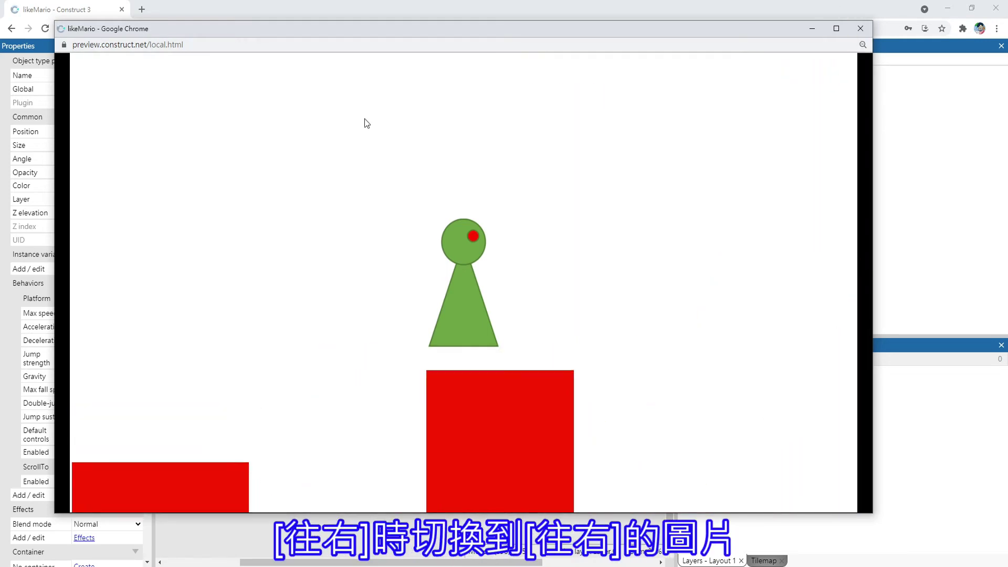
{"action": "key", "text": "Up"}
{"action": "key", "text": "Left"}
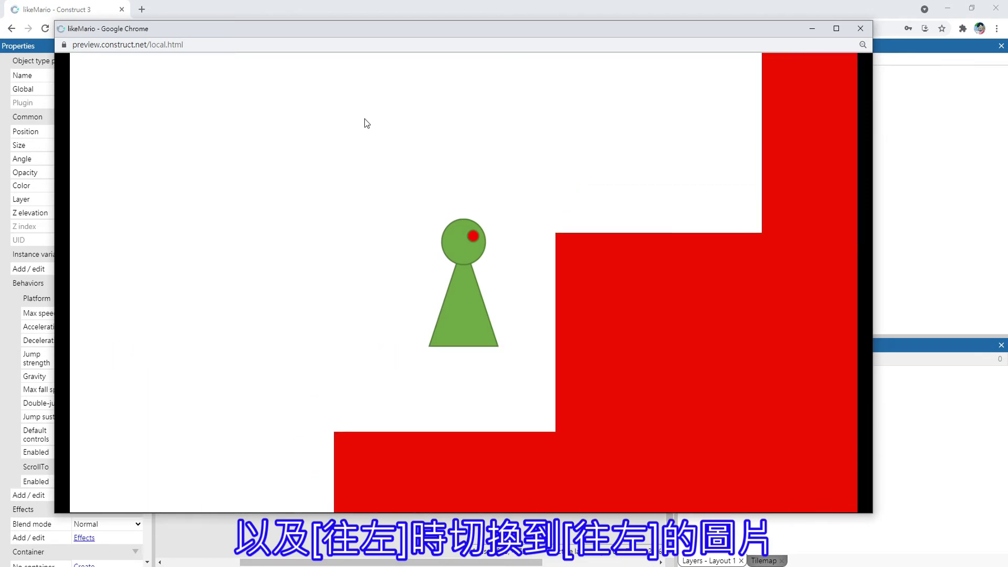
{"action": "key", "text": "Up"}
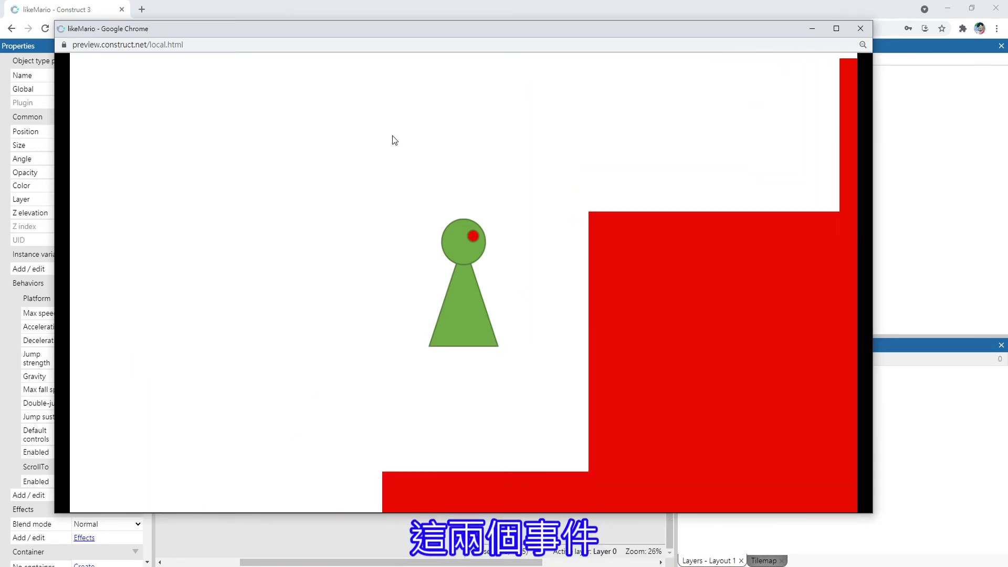
{"action": "key", "text": "Left"}
{"action": "key", "text": "Right"}
{"action": "key", "text": "Left"}
{"action": "key", "text": "Right"}
{"action": "key", "text": "Left"}
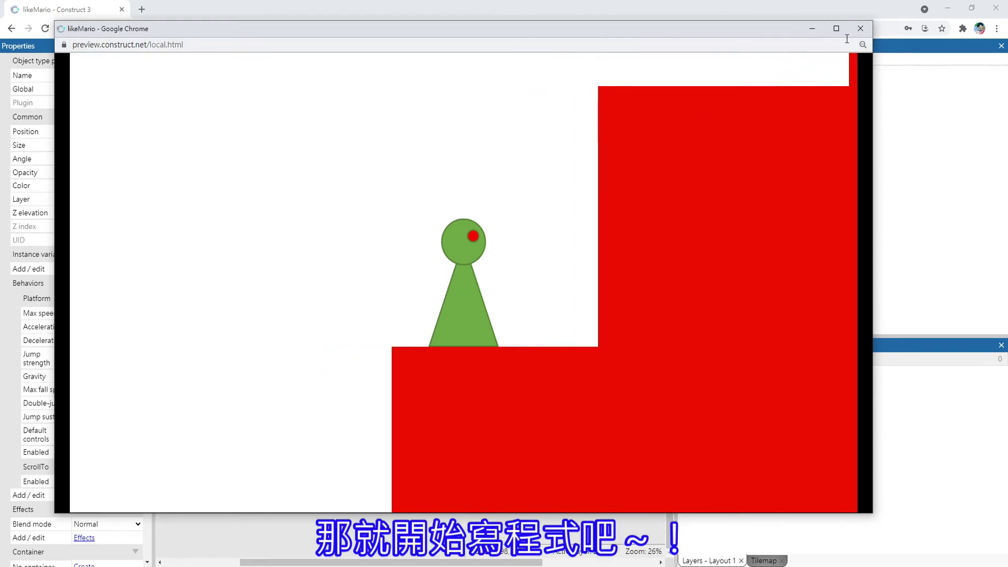
{"action": "left_click", "coordinate": [860, 30]}
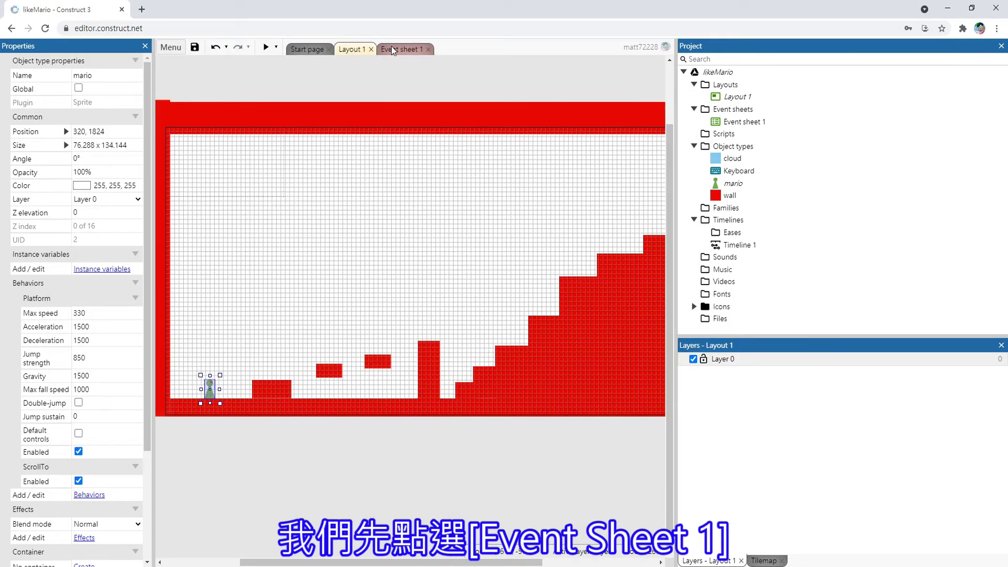
Add a mario Set animation "Left" action to the left-arrow event in Event sheet 1.
{"action": "left_click", "coordinate": [392, 50]}
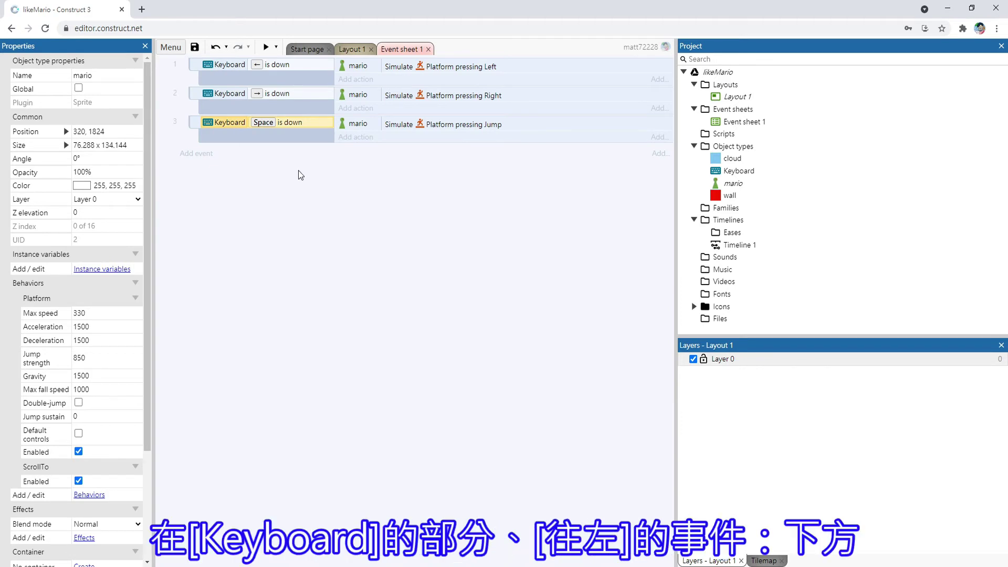
{"action": "left_click", "coordinate": [310, 182]}
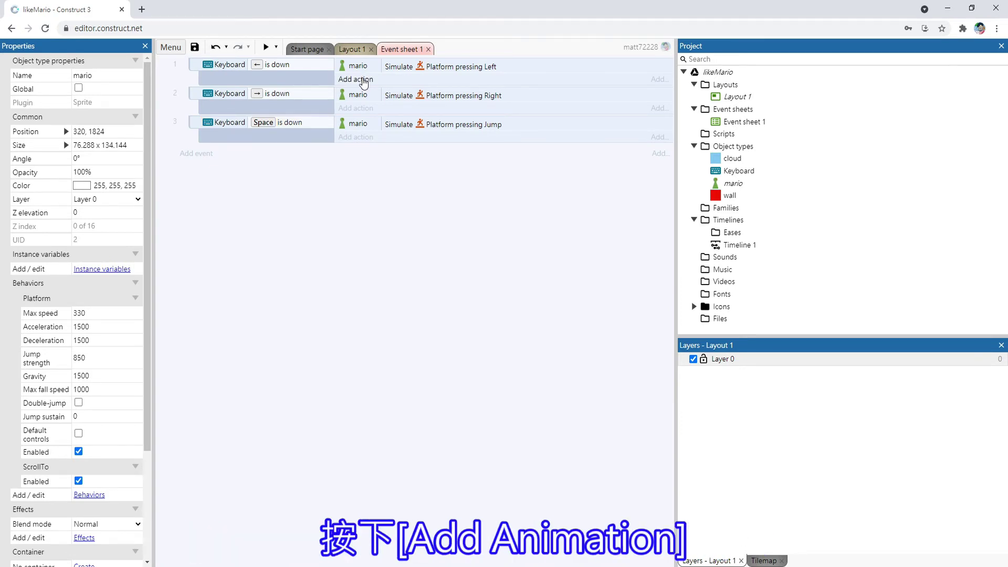
{"action": "left_click", "coordinate": [363, 80]}
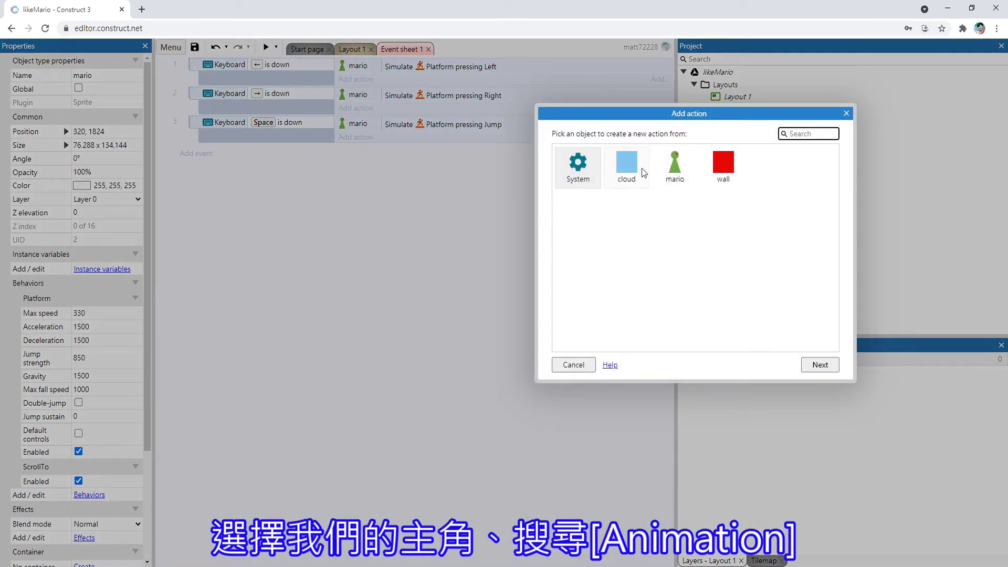
{"action": "double_click", "coordinate": [674, 167]}
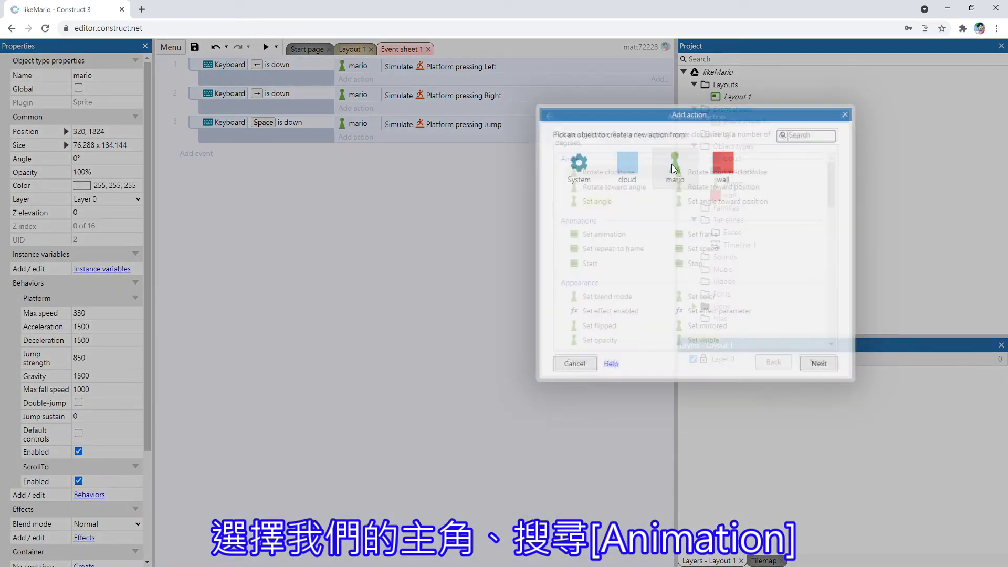
{"action": "type", "text": "ani"}
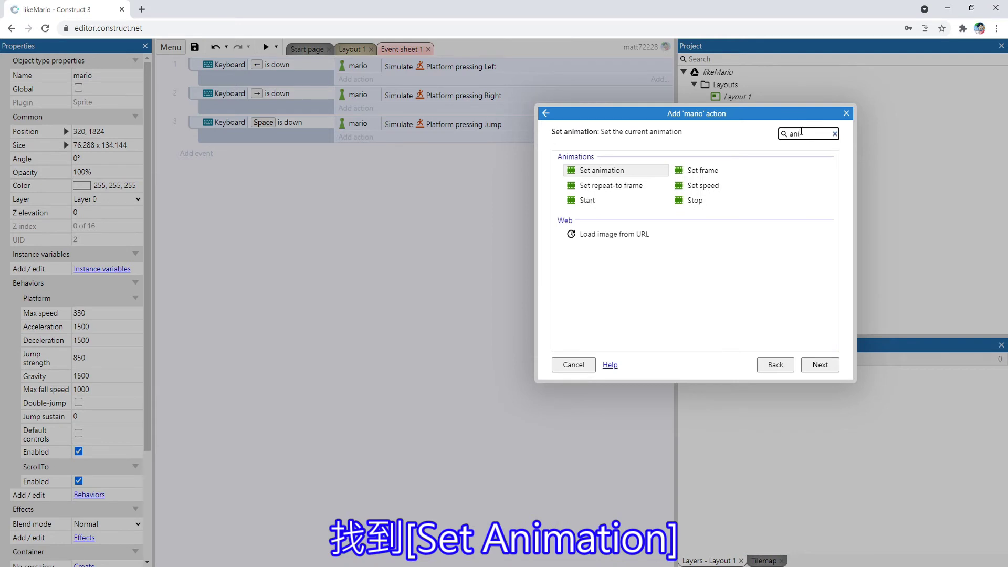
{"action": "double_click", "coordinate": [638, 175]}
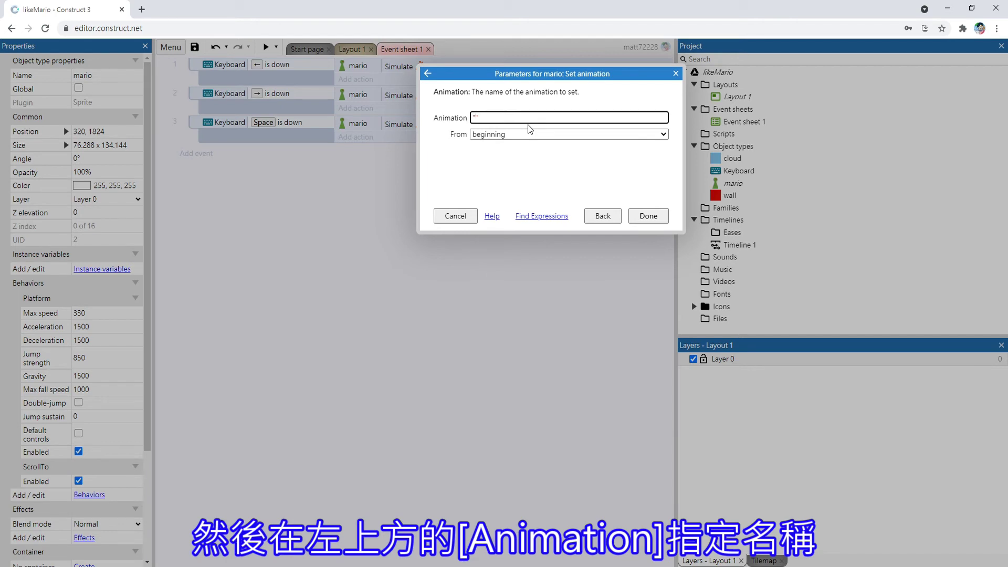
{"action": "type", "text": "Left"}
{"action": "key", "text": "Return"}
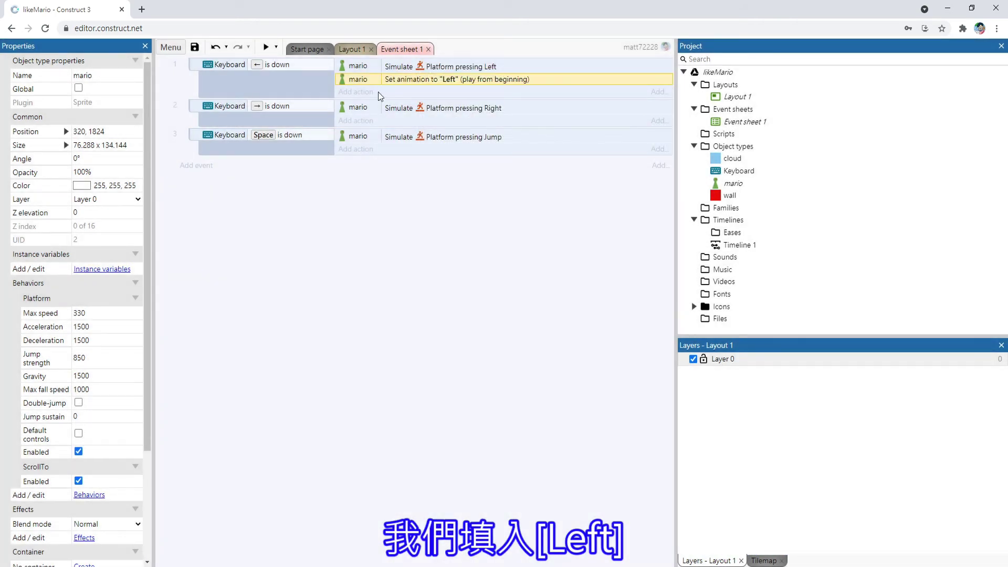
Copy that action to the right-arrow event, change it to "Right", and save.
{"action": "left_click_drag", "start_coordinate": [381, 96], "coordinate": [385, 116], "text": "ctrl"}
{"action": "double_click", "coordinate": [403, 125]}
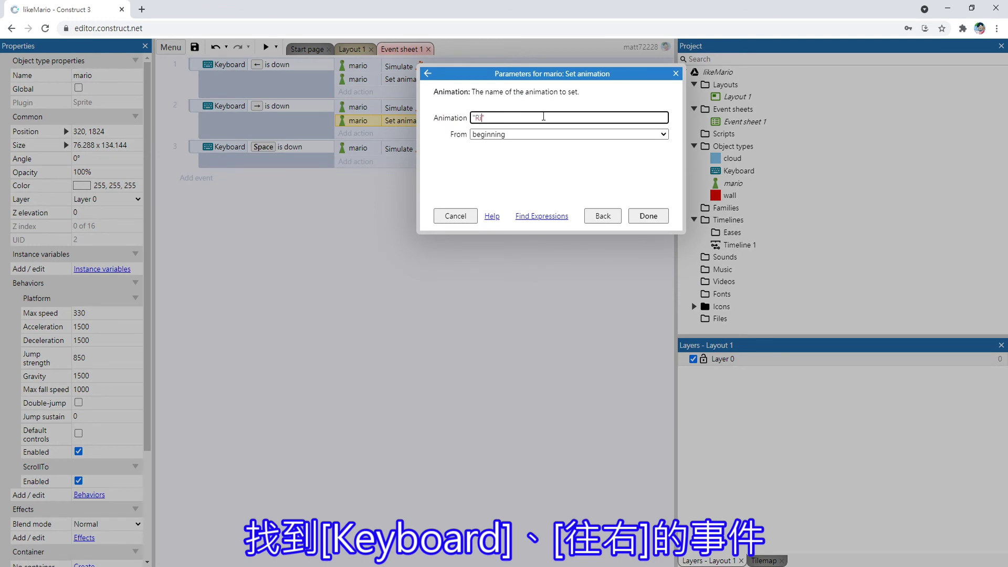
{"action": "type", "text": "t"}
{"action": "key", "text": "Return"}
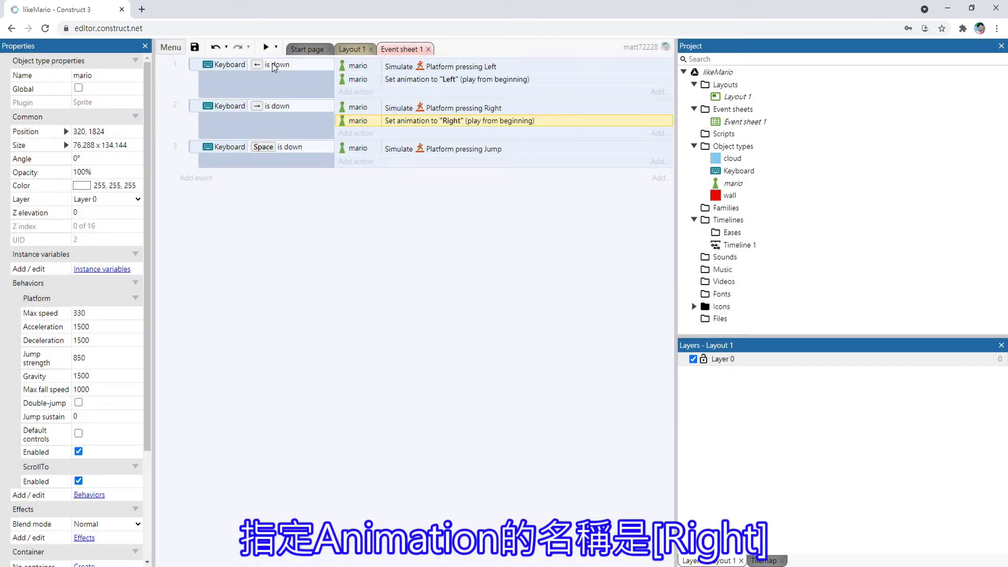
{"action": "key", "text": "ctrl+s"}
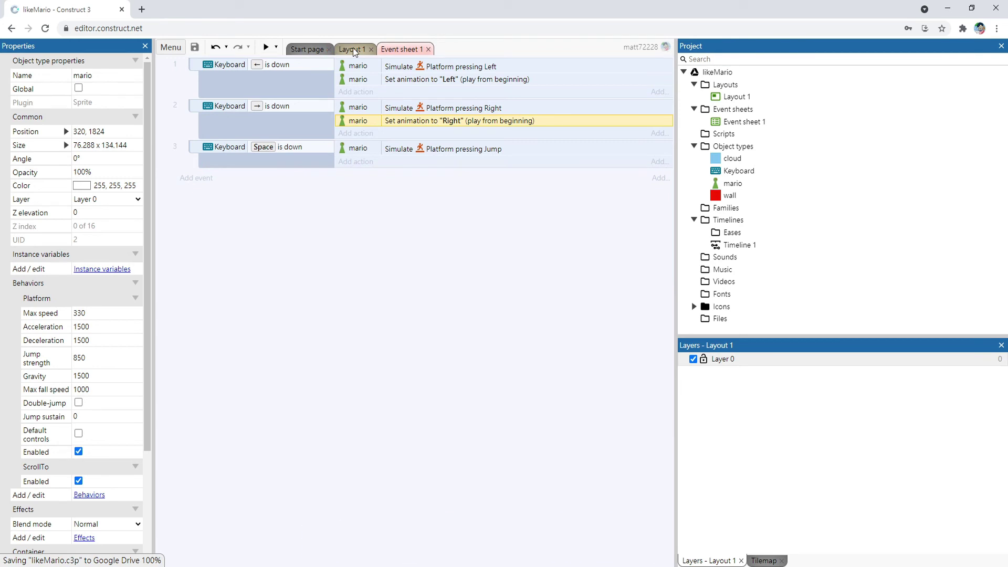
{"action": "left_click", "coordinate": [351, 49]}
Preview the game and move the character left, right and up, checking its Left and Right images switch.
{"action": "left_click", "coordinate": [265, 49]}
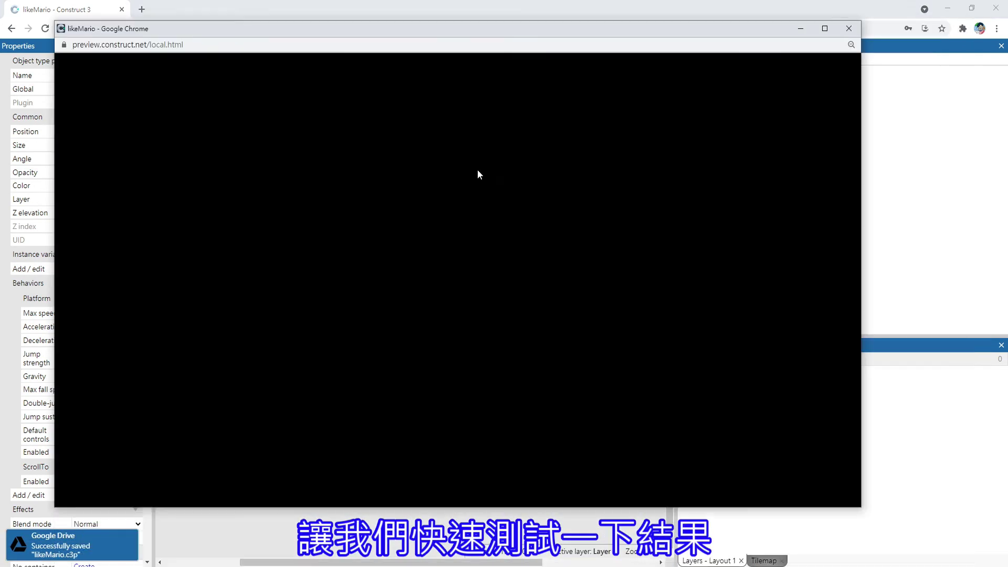
{"action": "key", "text": "Right"}
{"action": "key", "text": "Left"}
{"action": "key", "text": "Right"}
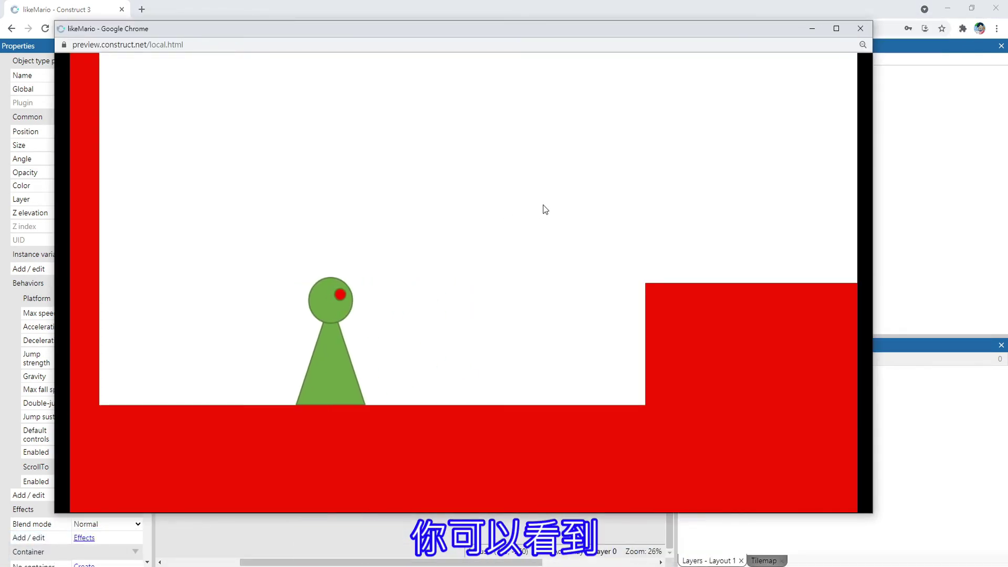
{"action": "key", "text": "Up"}
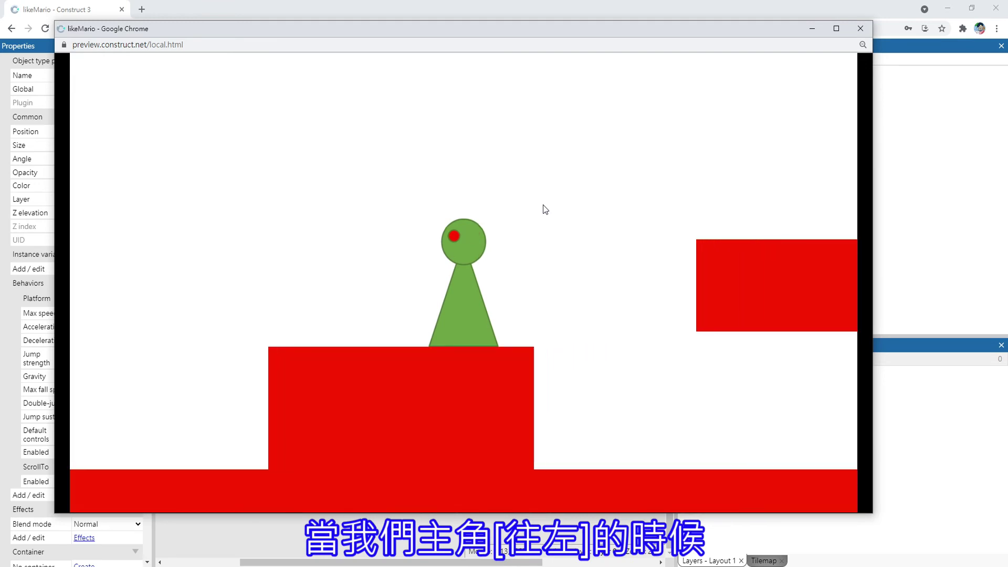
{"action": "key", "text": "Left"}
{"action": "key", "text": "Right"}
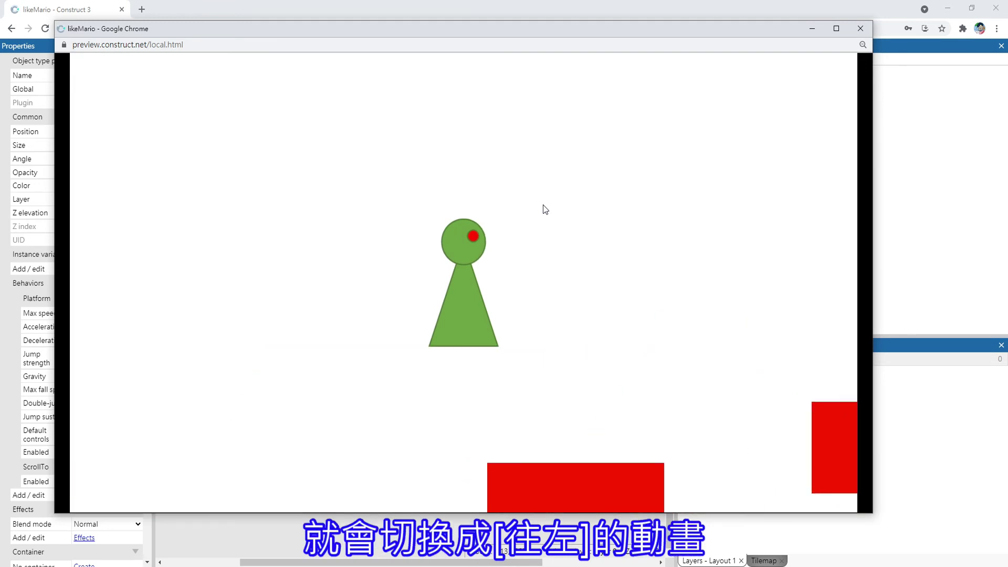
{"action": "key", "text": "Left"}
{"action": "key", "text": "Right"}
{"action": "key", "text": "Up"}
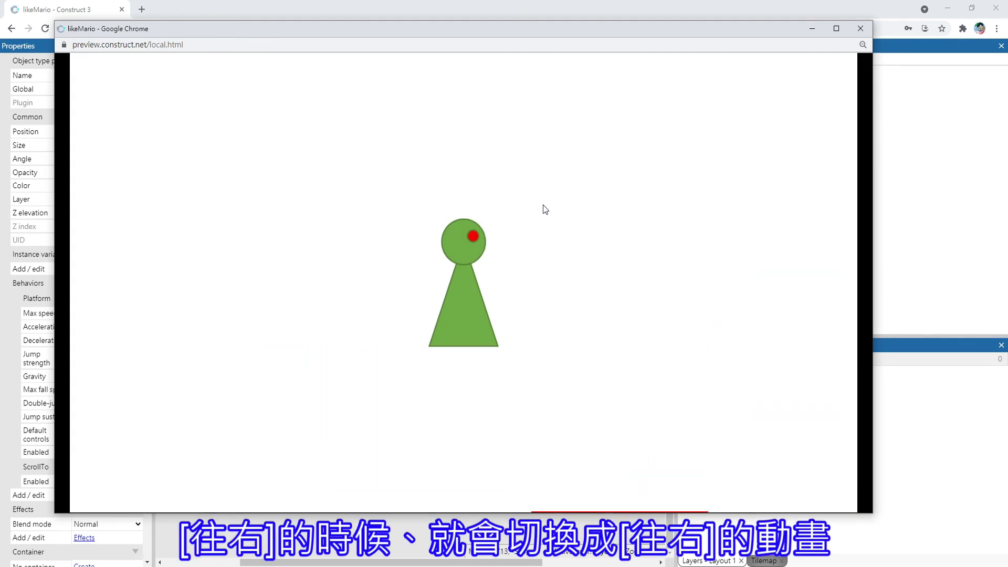
{"action": "key", "text": "Left"}
{"action": "key", "text": "Right"}
{"action": "key", "text": "Up"}
{"action": "key", "text": "Right"}
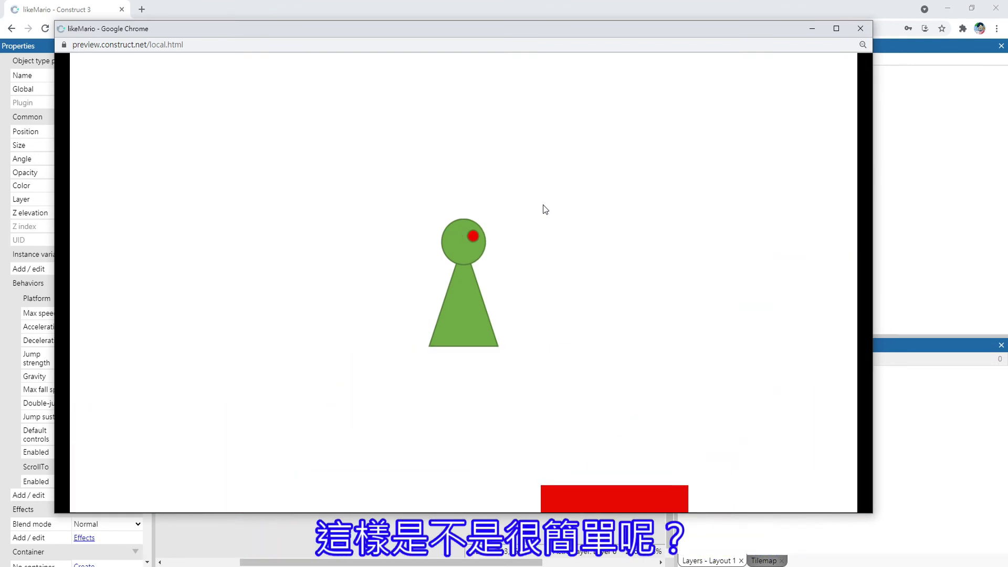
{"action": "key", "text": "Left"}
{"action": "key", "text": "Right"}
{"action": "key", "text": "Up"}
{"action": "key", "text": "Right"}
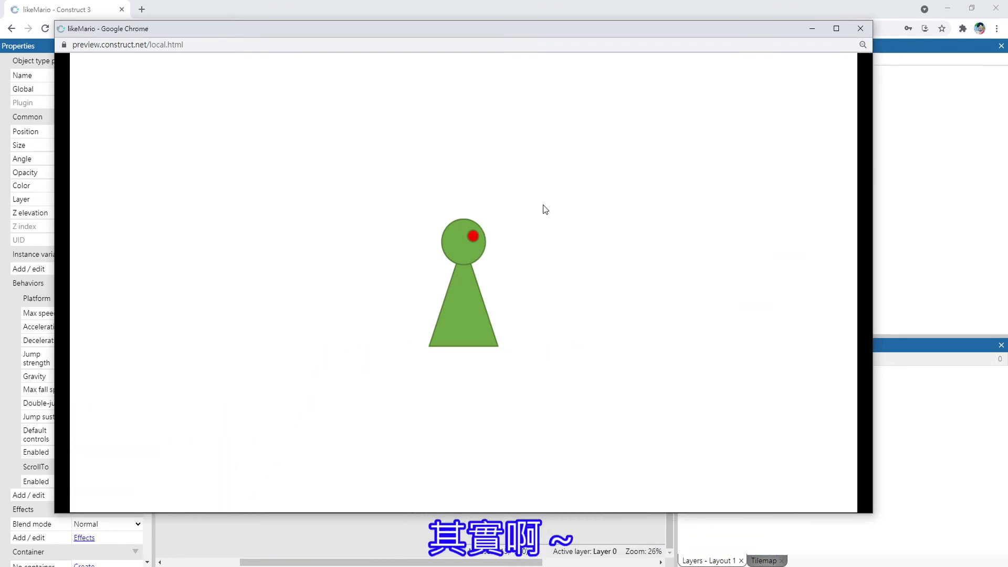
{"action": "key", "text": "Left"}
{"action": "key", "text": "Right"}
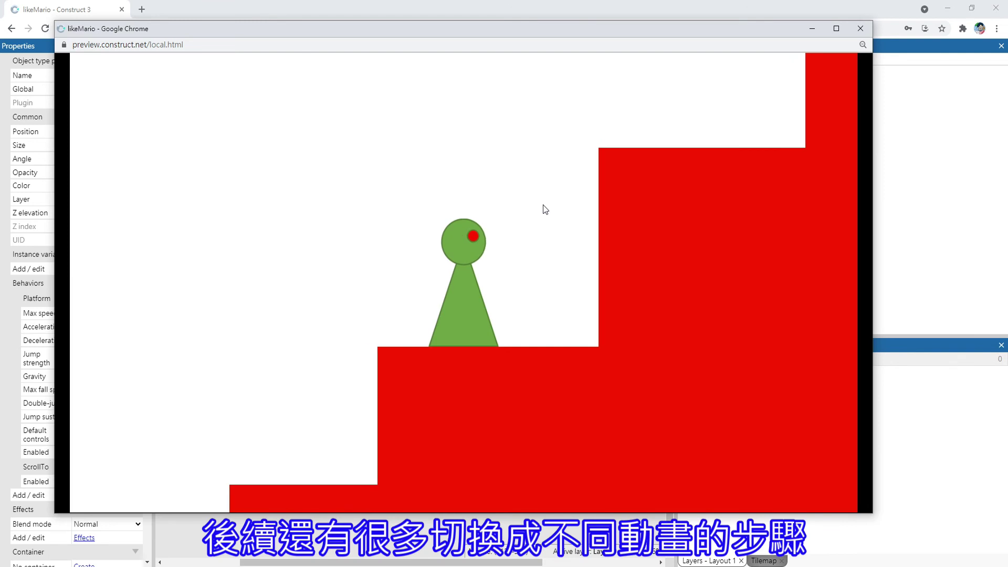
{"action": "key", "text": "Left"}
{"action": "key", "text": "Up"}
{"action": "key", "text": "Right"}
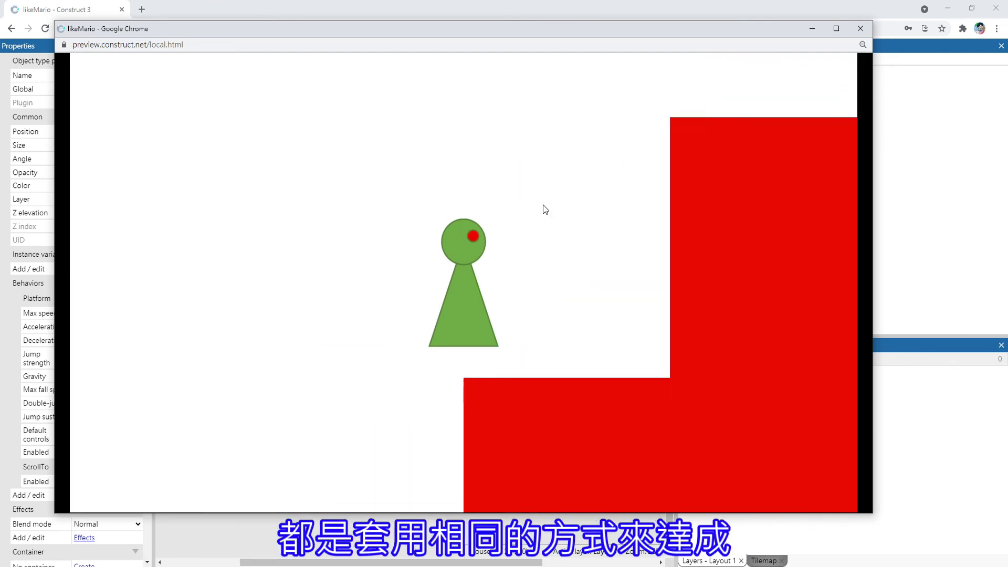
{"action": "key", "text": "Left"}
{"action": "key", "text": "Up"}
{"action": "key", "text": "Right"}
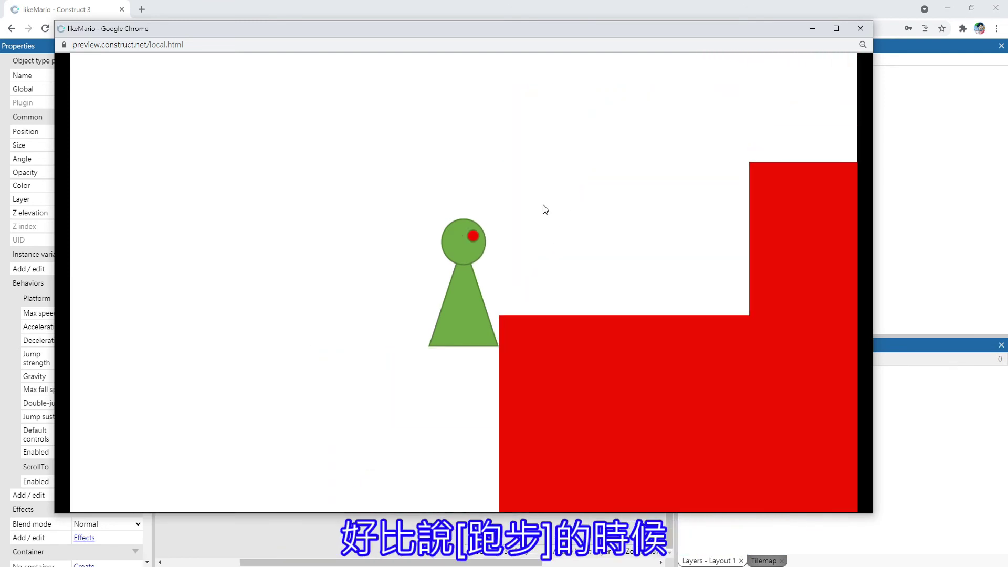
{"action": "key", "text": "Left"}
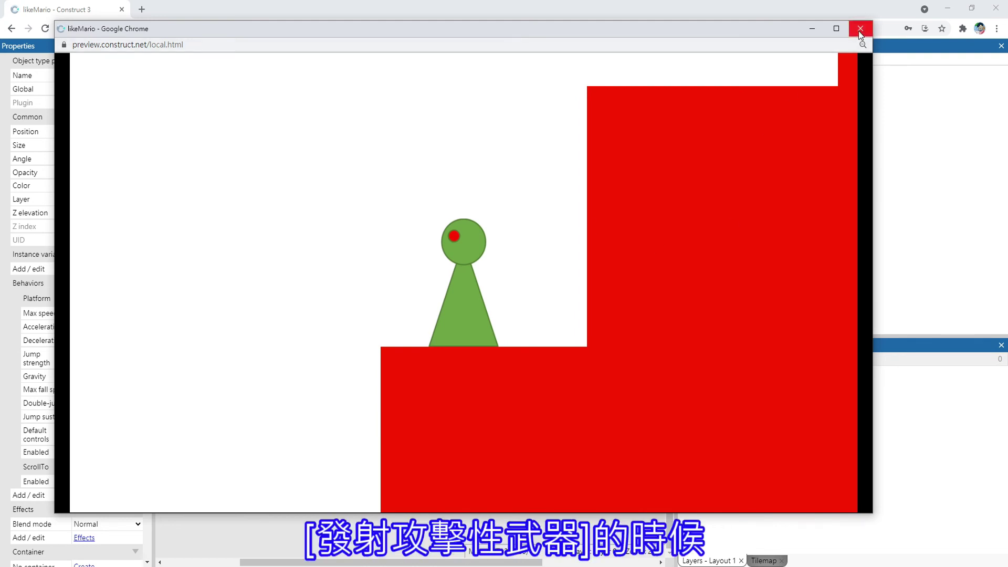
Close the game preview window to return to the Layout 1 editor.
{"action": "left_click", "coordinate": [859, 30]}
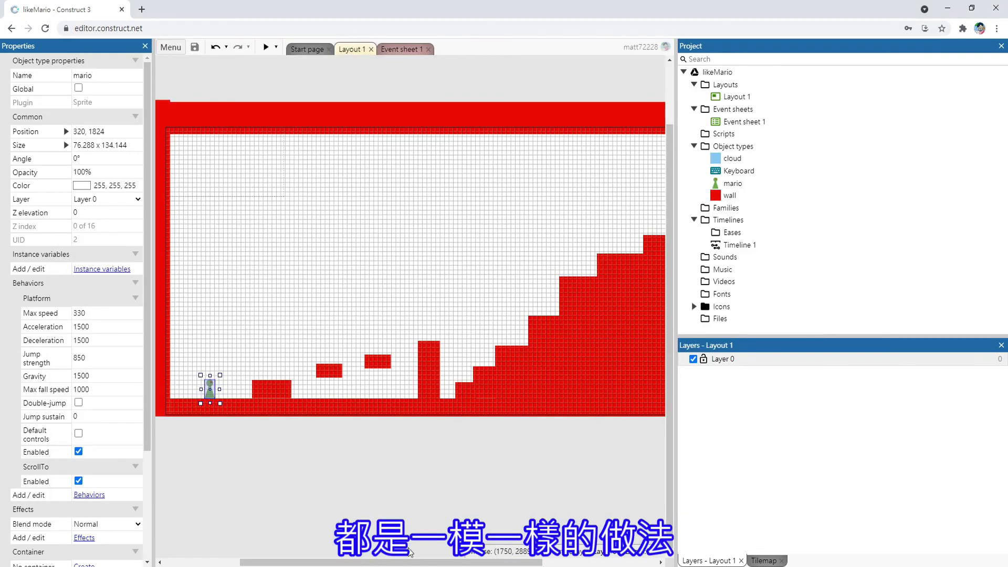